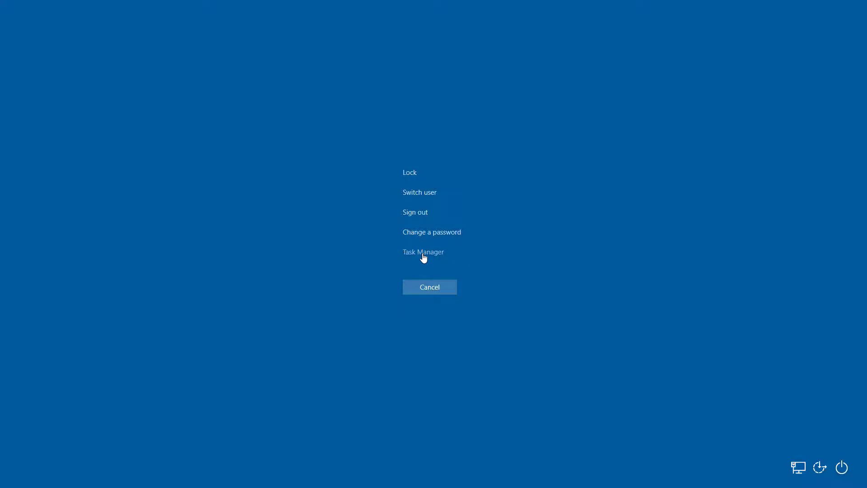
# Choose Task Manager from the Ctrl+Alt+Del security screen
pyautogui.click(424, 257)
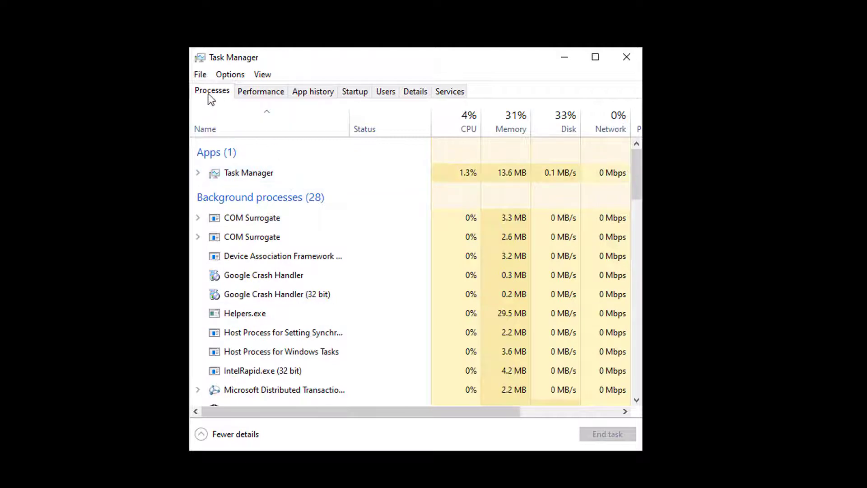
# Run explorer.exe as a new Task Manager task with administrative privileges
pyautogui.click(201, 75)
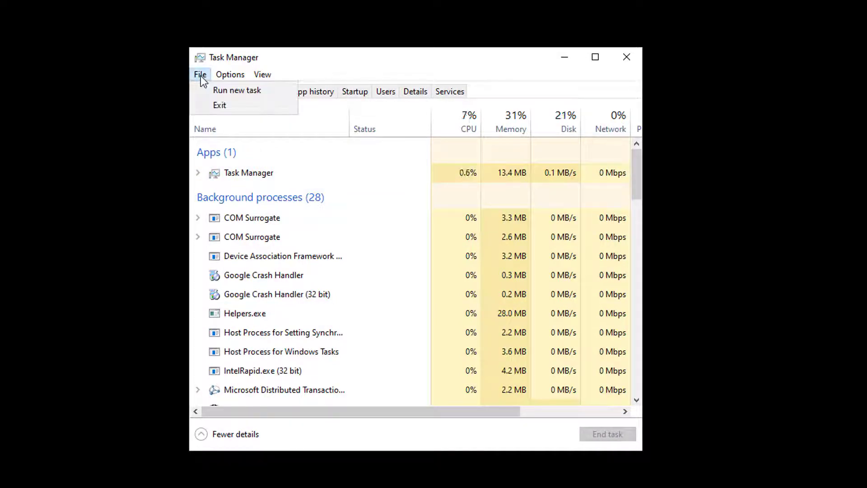
pyautogui.click(251, 90)
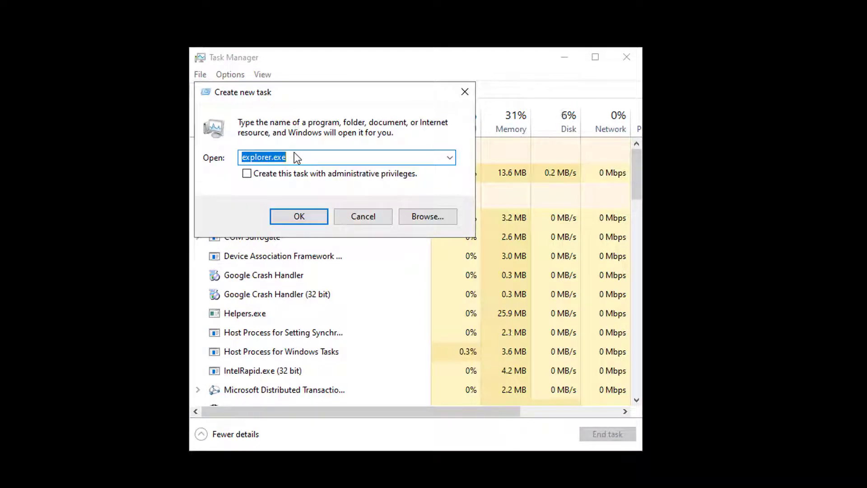
pyautogui.write('expl')
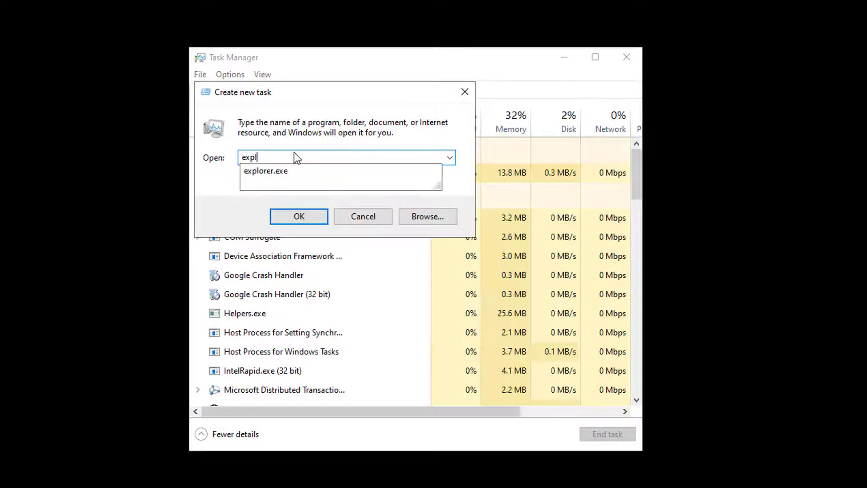
pyautogui.write('orer.exe')
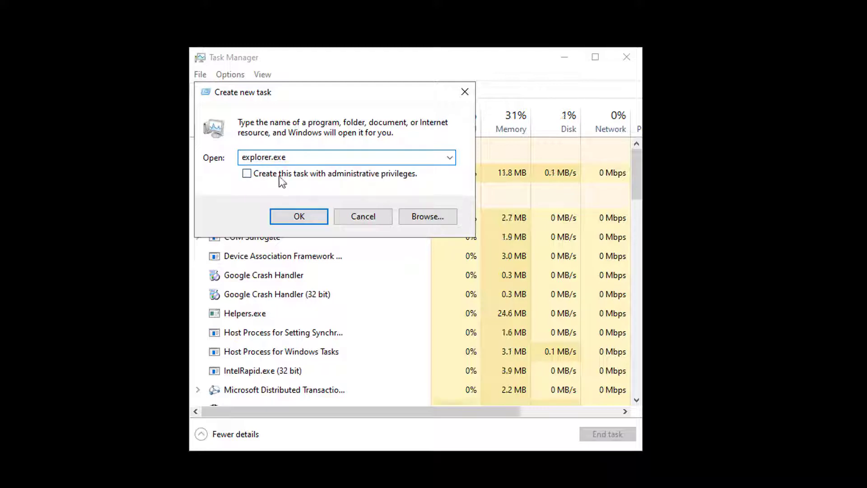
pyautogui.click(247, 174)
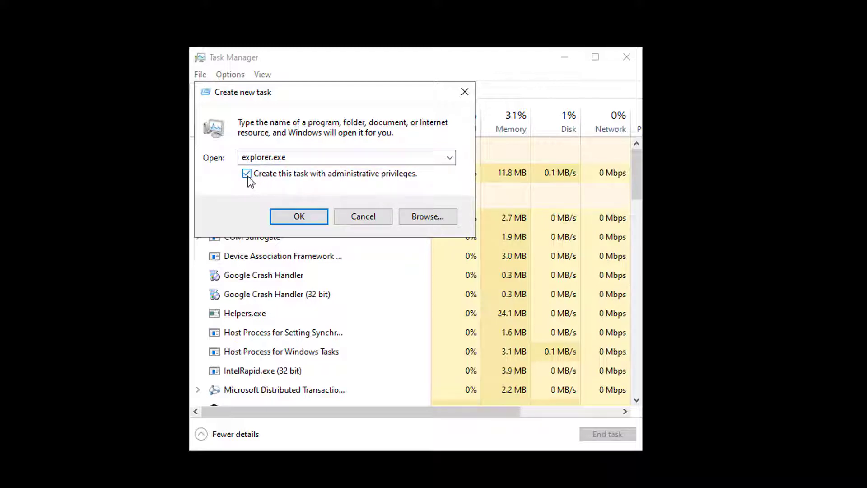
pyautogui.click(301, 216)
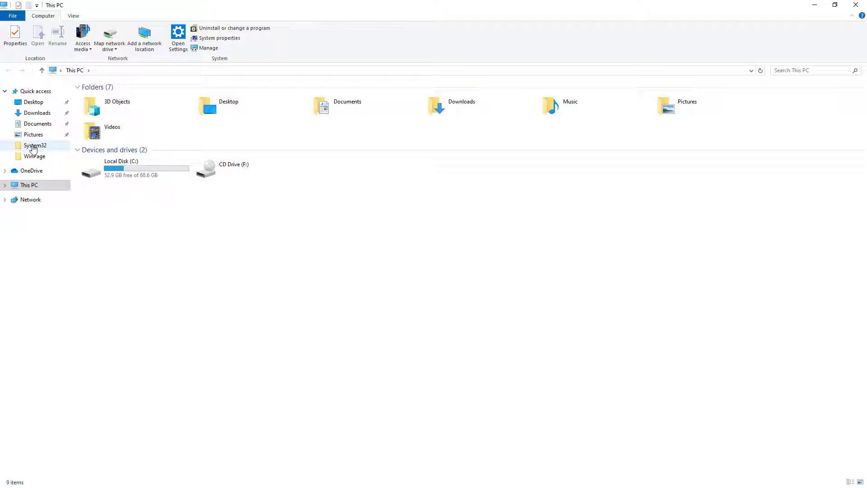
# Browse from Local Disk (C:) into the Windows\System32 folder
pyautogui.doubleClick(116, 169)
pyautogui.click(111, 155)
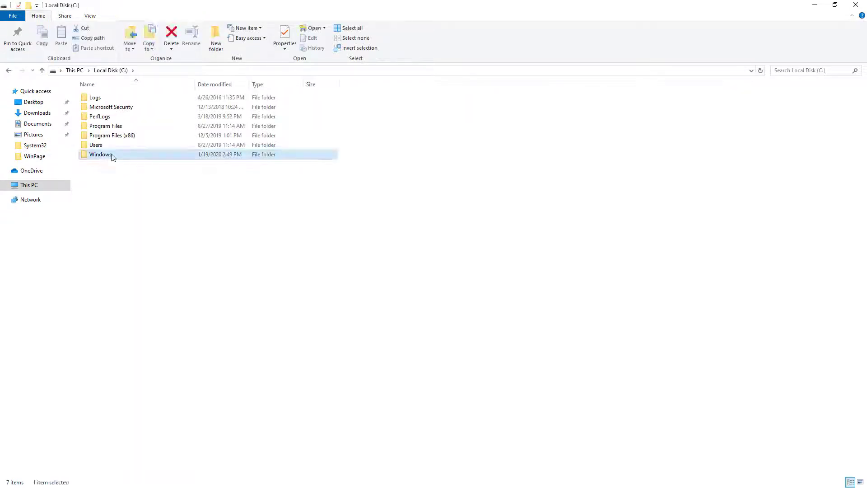
pyautogui.doubleClick(118, 155)
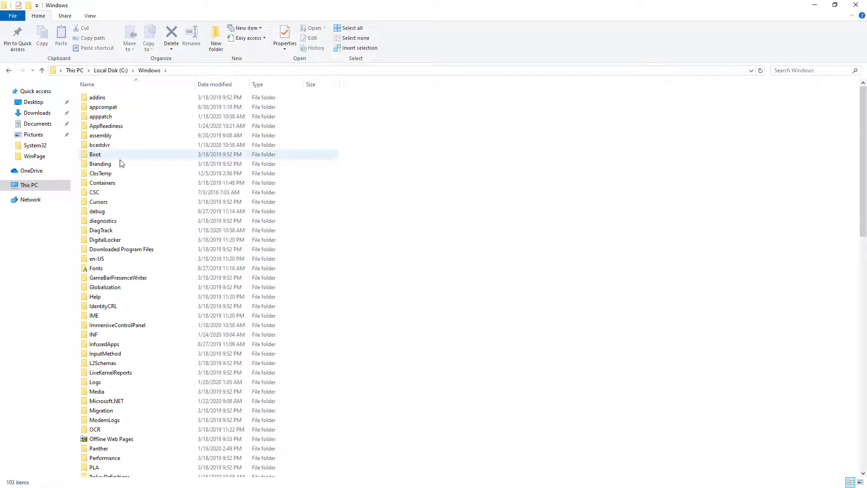
pyautogui.scroll(-15, 121, 198)
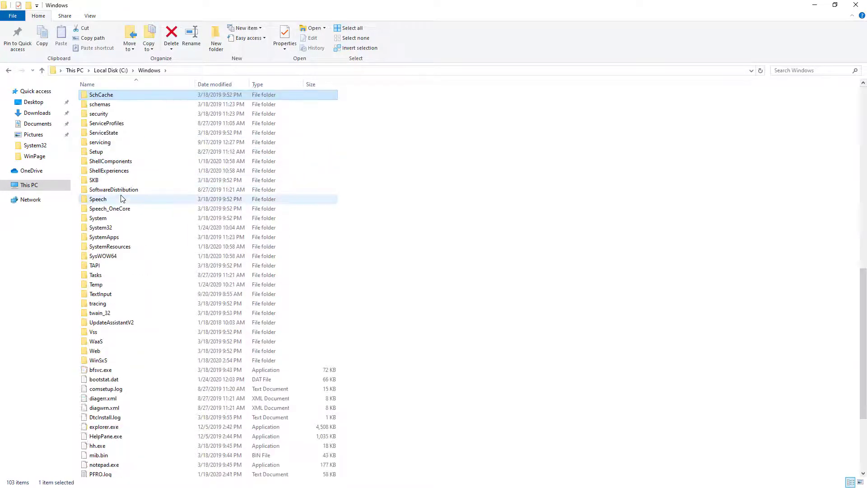
pyautogui.doubleClick(121, 228)
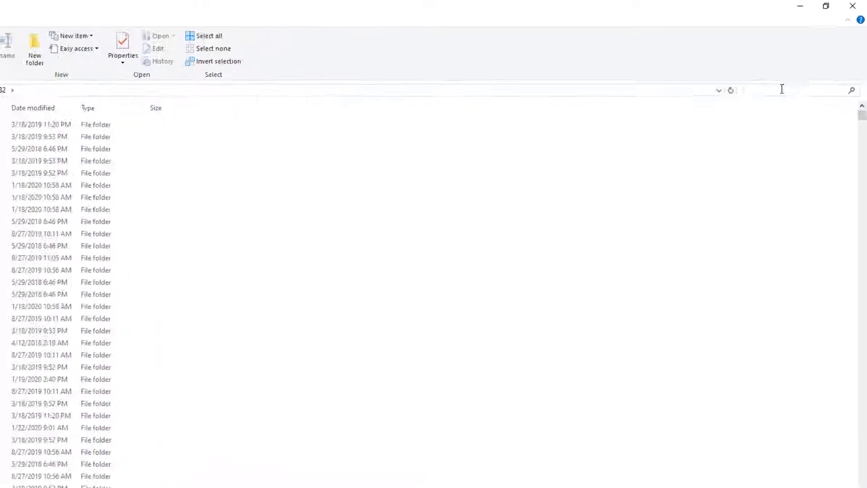
# Search System32 for 'regedt' and run regedt32.exe as administrator
pyautogui.click(800, 70)
pyautogui.write('reged')
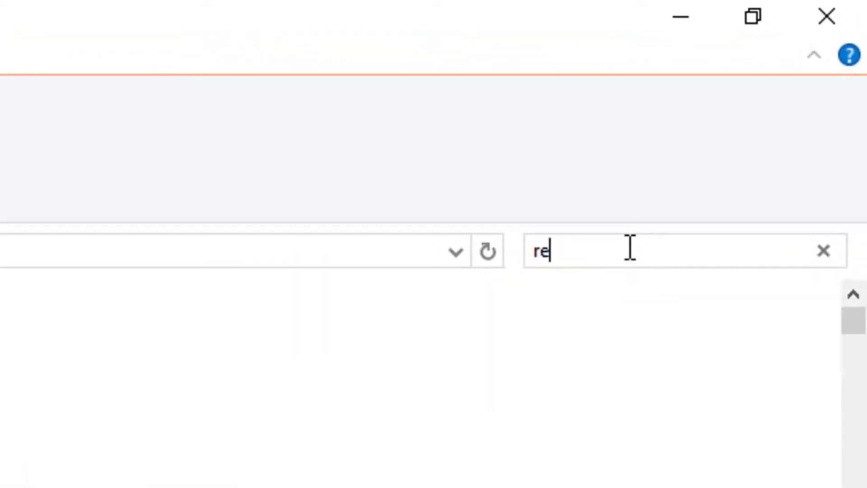
pyautogui.write('t')
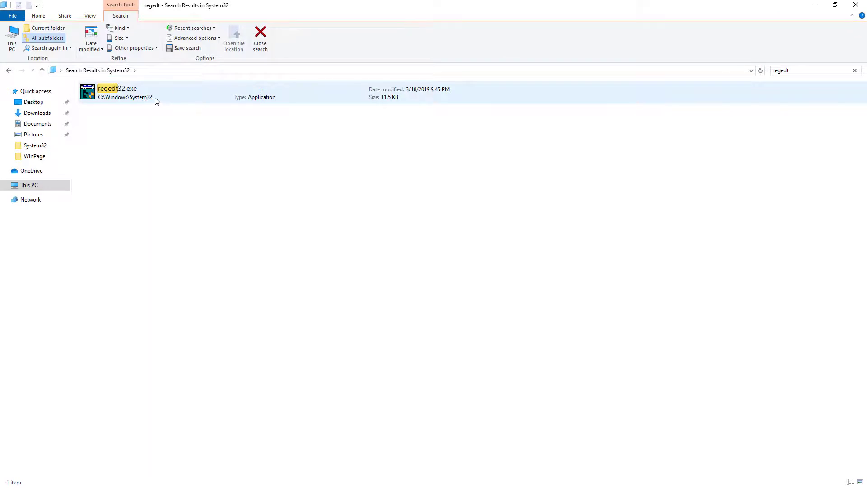
pyautogui.click(137, 93)
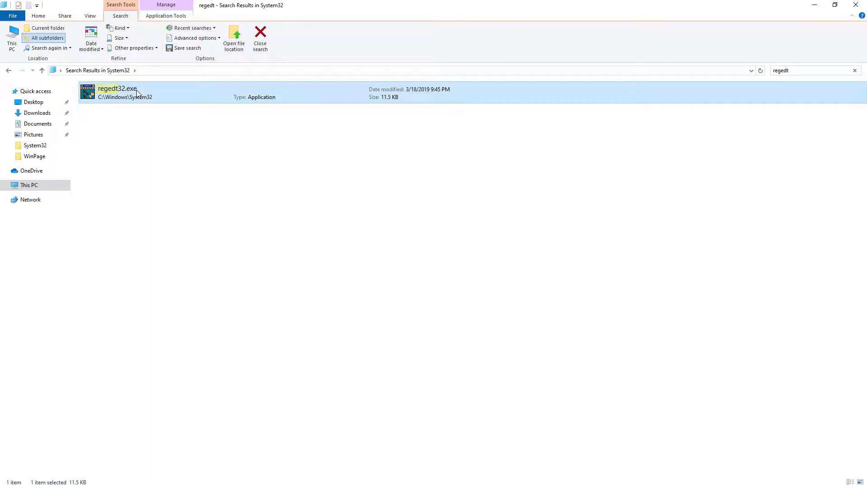
pyautogui.rightClick(137, 93)
pyautogui.click(166, 108)
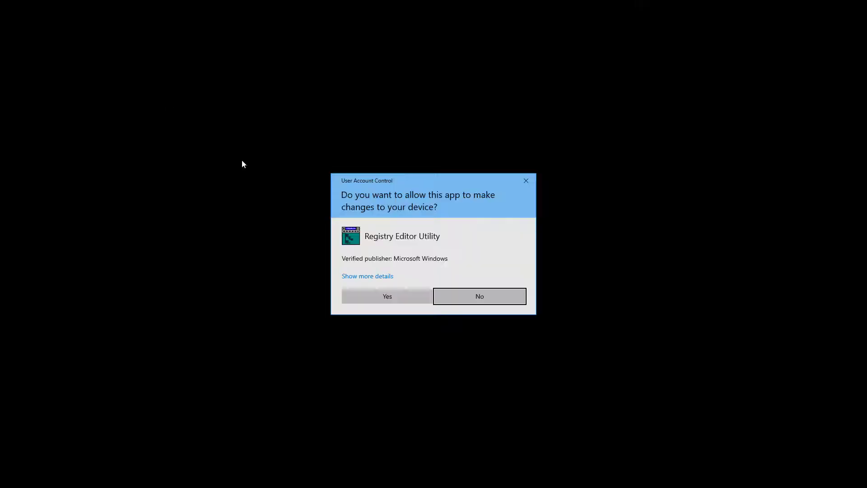
# Approve the UAC prompt, close Registry Editor, and minimize File Explorer to reveal Task Manager
pyautogui.click(376, 293)
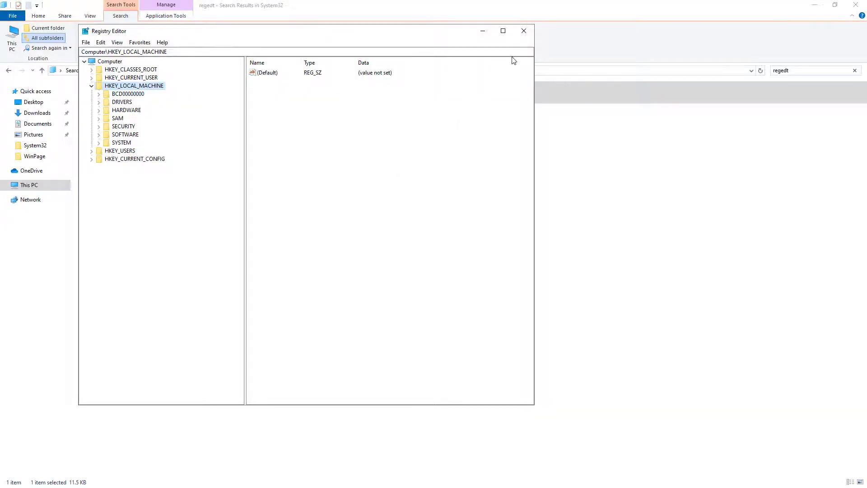
pyautogui.click(524, 31)
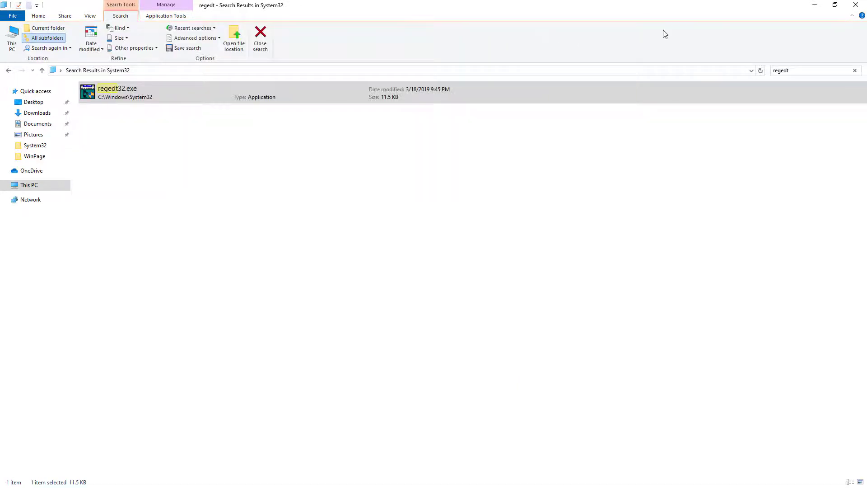
pyautogui.click(816, 6)
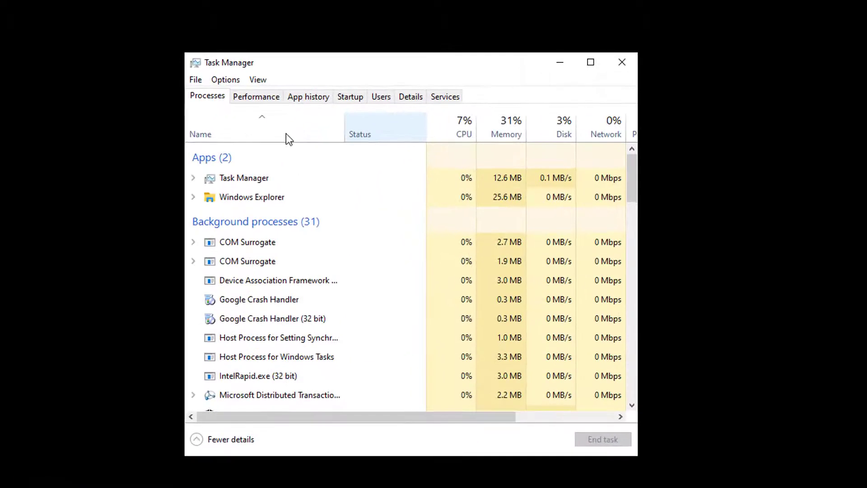
# Replace explorer.exe with regedit in a new task with administrative privileges and launch it
pyautogui.click(195, 80)
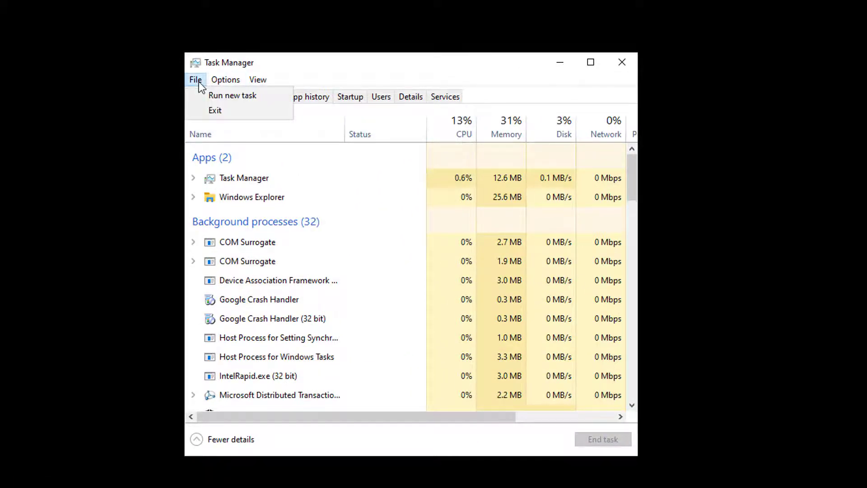
pyautogui.click(191, 97)
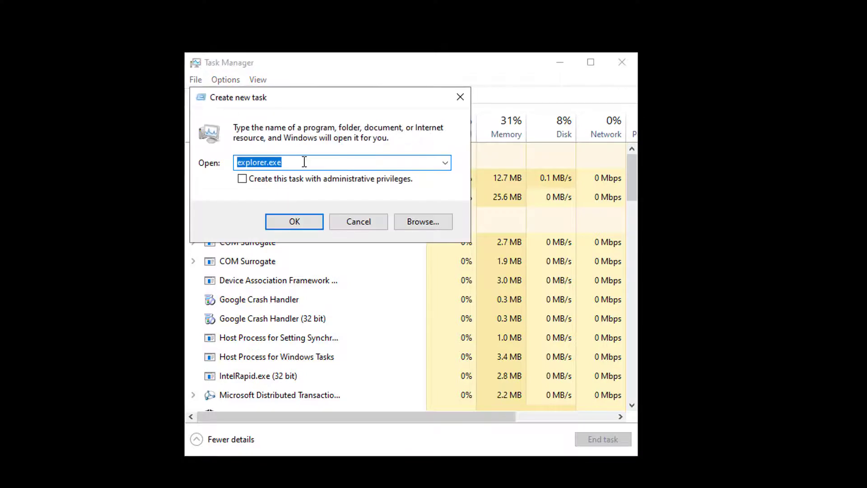
pyautogui.press('BackSpace')
pyautogui.write('regedit')
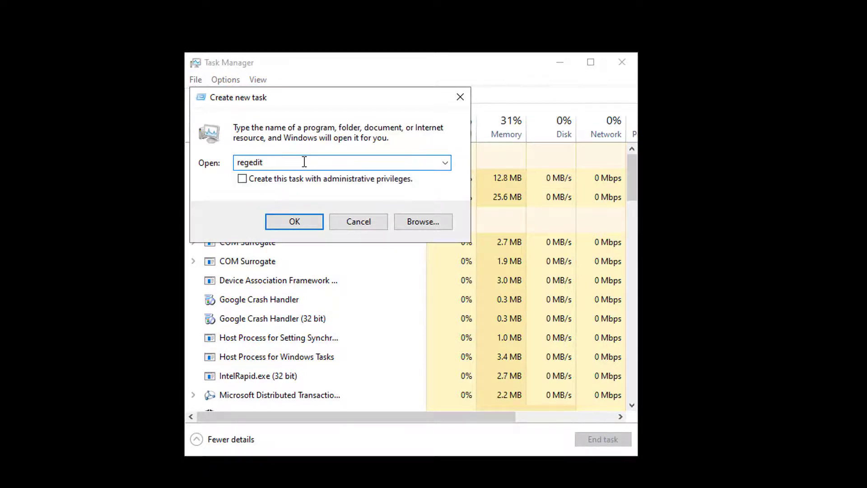
pyautogui.click(243, 180)
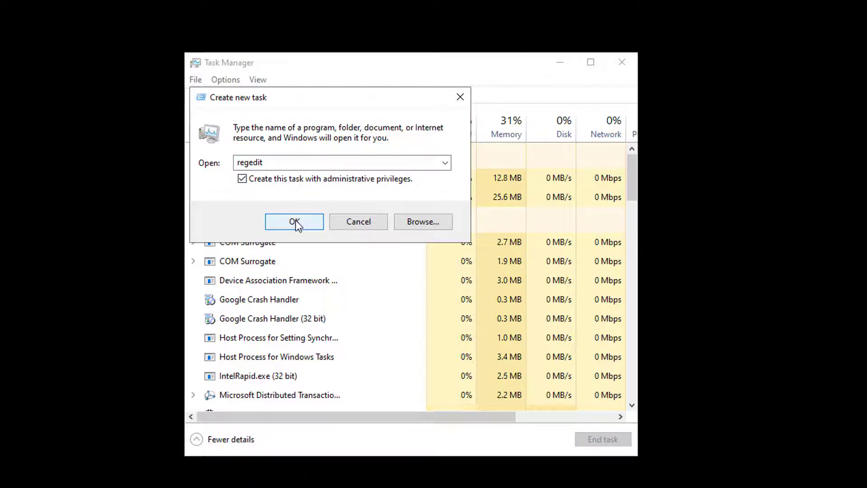
pyautogui.click(295, 223)
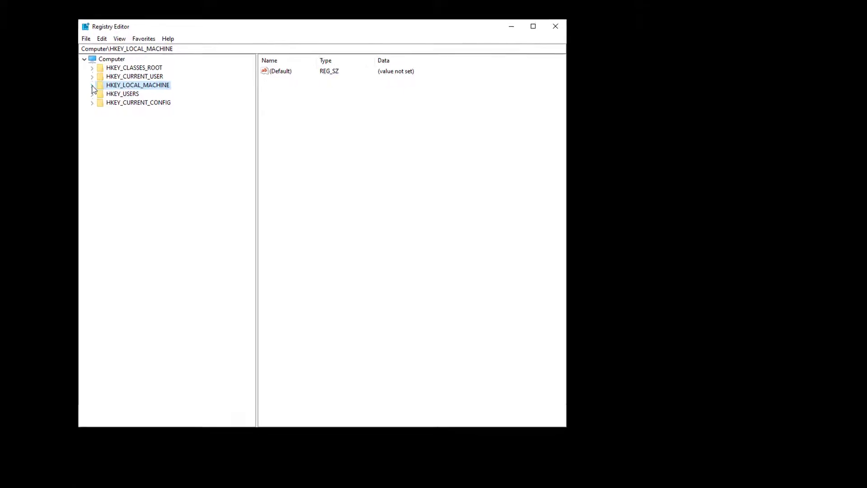
# Expand HKEY_LOCAL_MACHINE and SOFTWARE, widening the window to give the key tree room
pyautogui.click(93, 84)
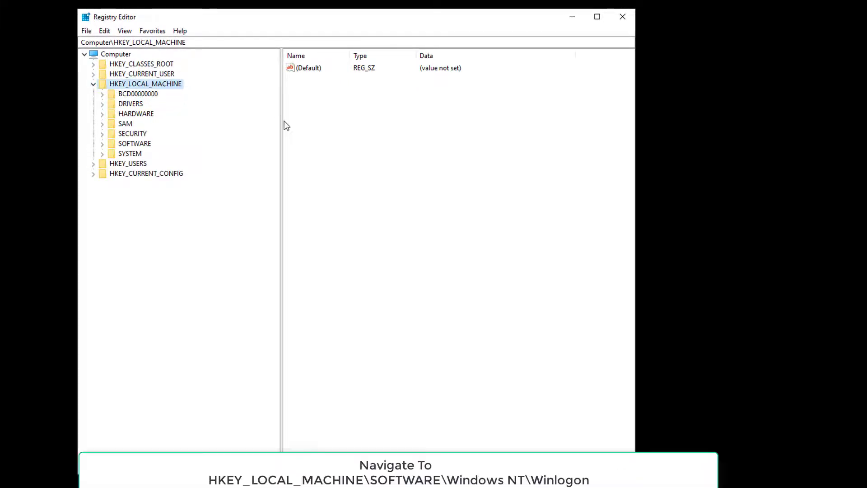
pyautogui.moveTo(281, 122); pyautogui.dragTo(359, 137)
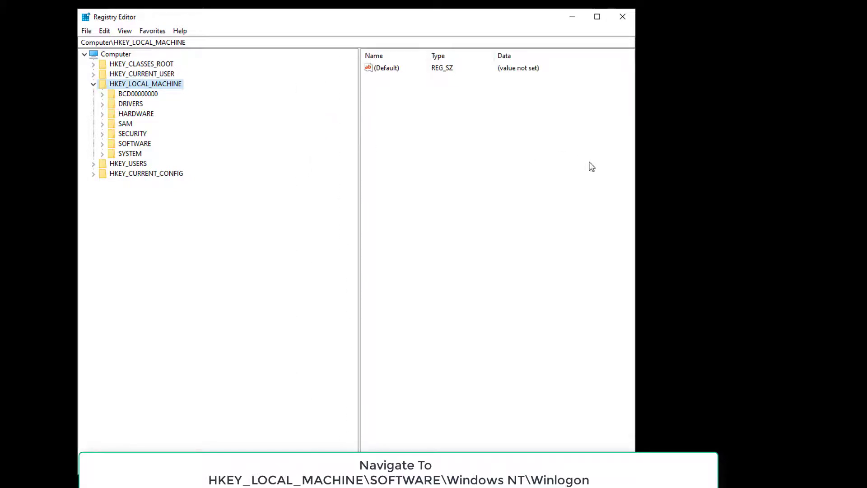
pyautogui.moveTo(637, 176); pyautogui.dragTo(720, 175)
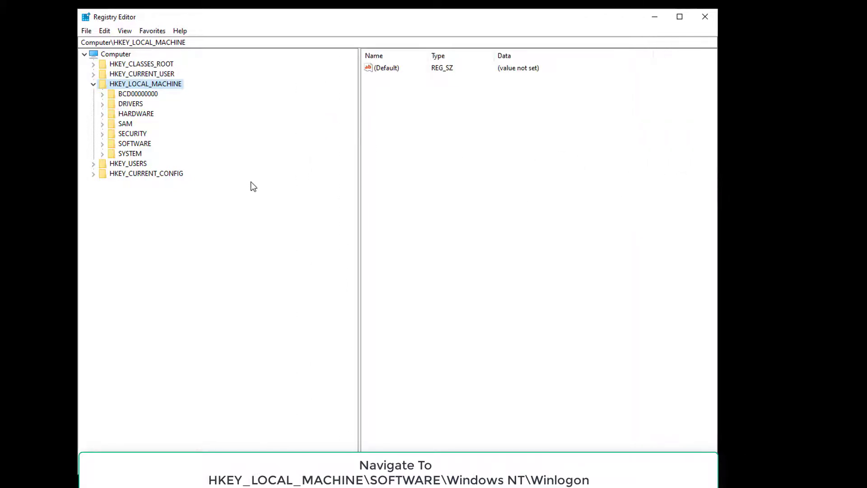
pyautogui.click(132, 145)
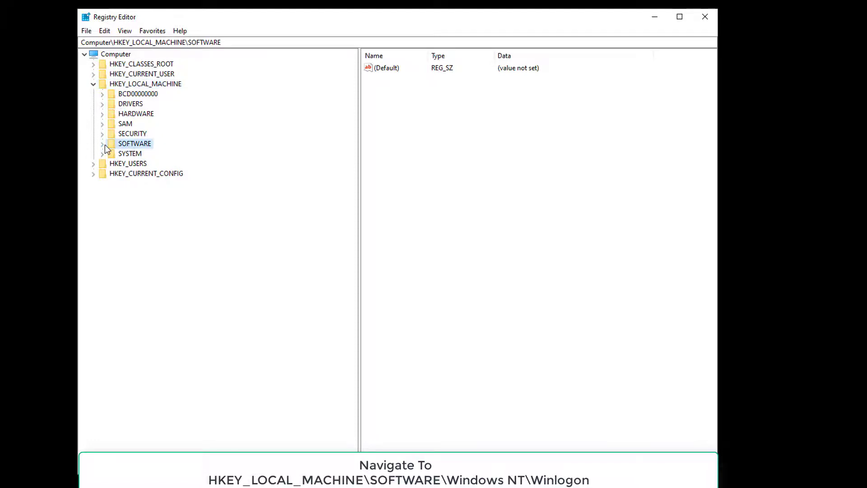
pyautogui.click(103, 144)
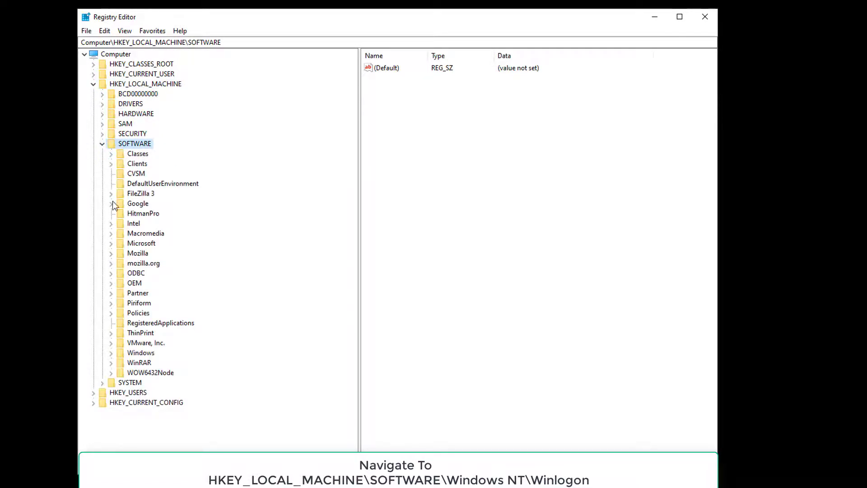
# Expand Microsoft > Windows NT > CurrentVersion and select the Winlogon key
pyautogui.click(111, 243)
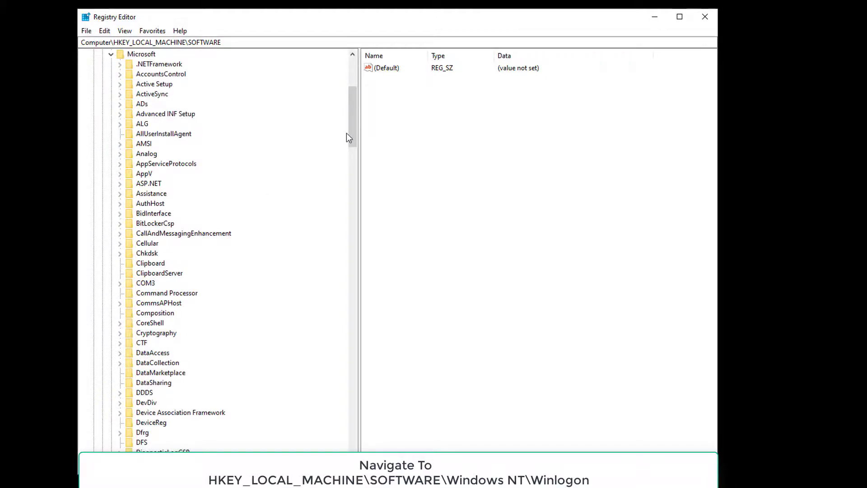
pyautogui.moveTo(356, 129); pyautogui.dragTo(356, 410)
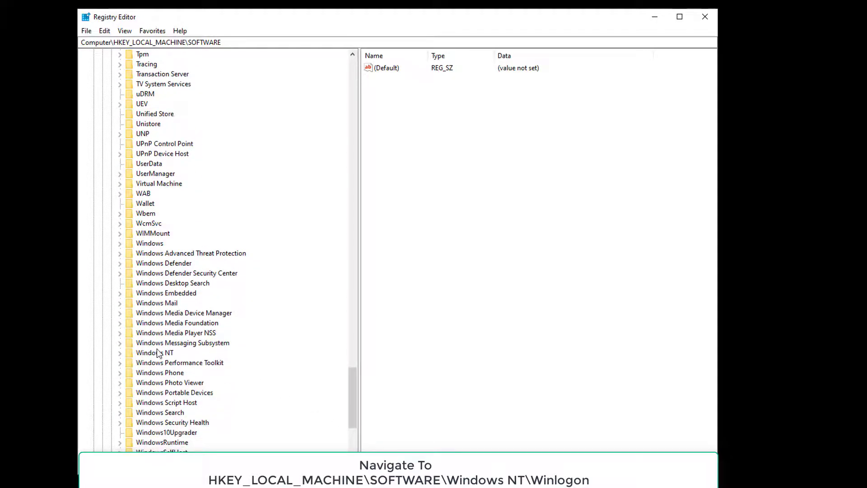
pyautogui.click(120, 353)
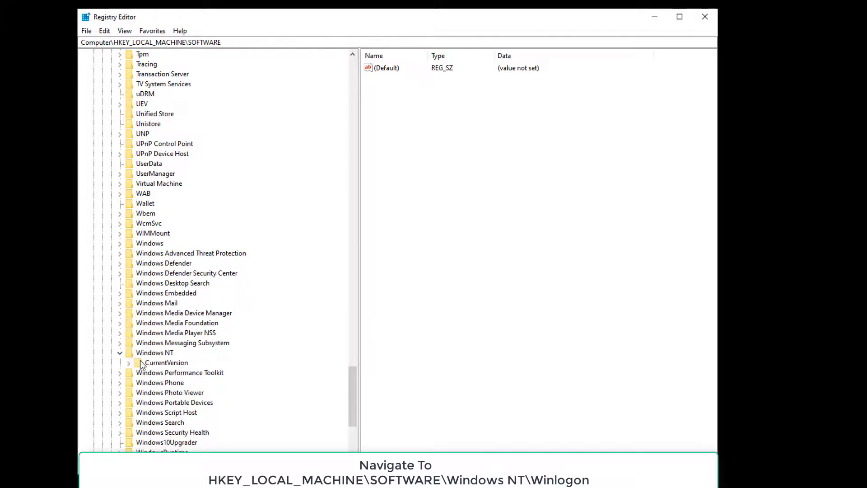
pyautogui.click(129, 363)
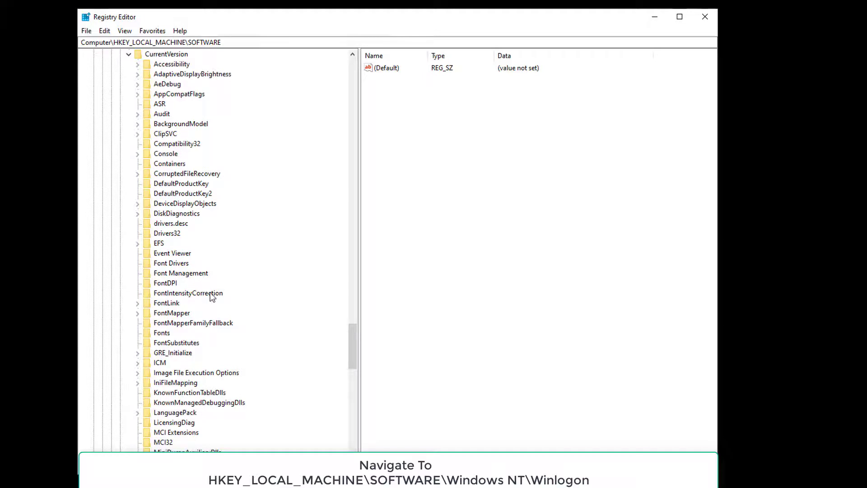
pyautogui.moveTo(353, 338); pyautogui.dragTo(357, 400)
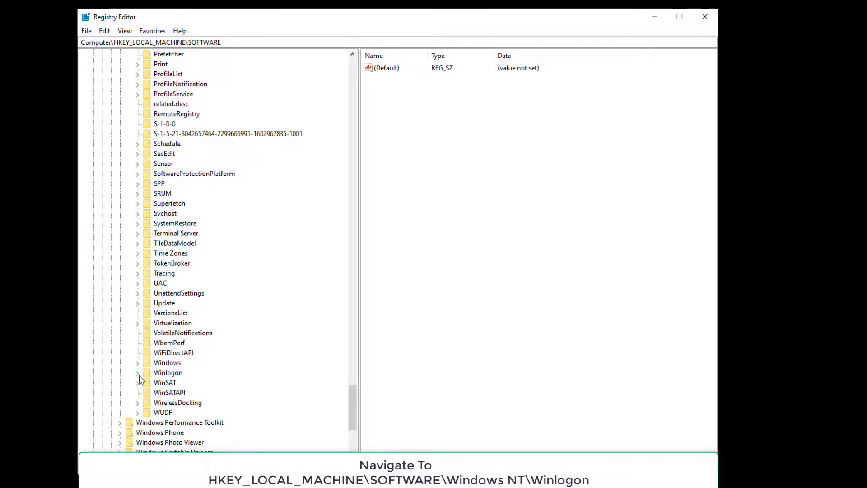
pyautogui.click(174, 374)
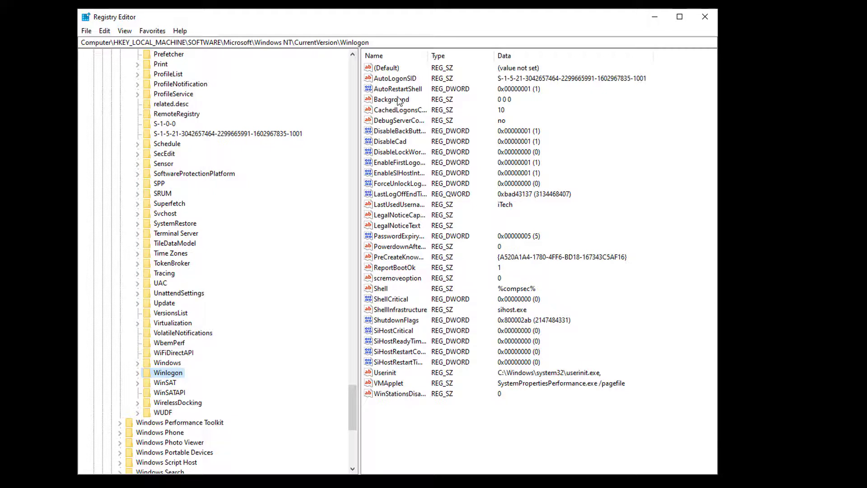
# Open the Winlogon Shell value in Edit String, showing its %compsec% data
pyautogui.click(389, 289)
pyautogui.click(416, 299)
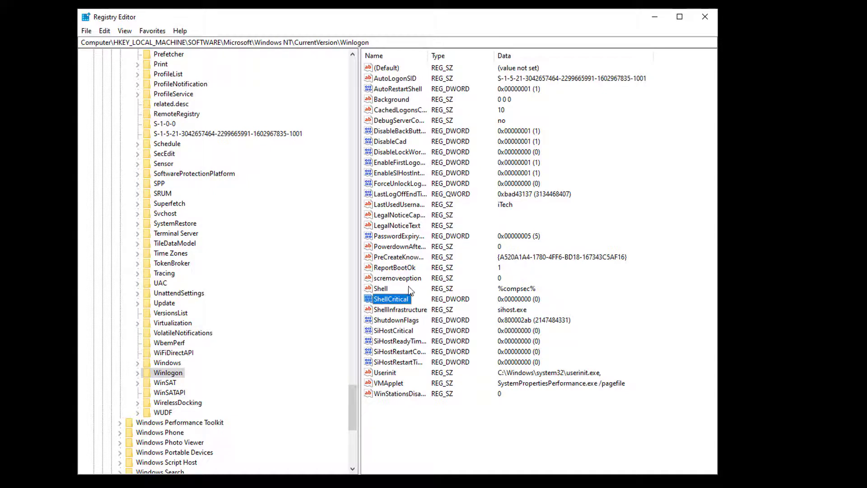
pyautogui.press('Return')
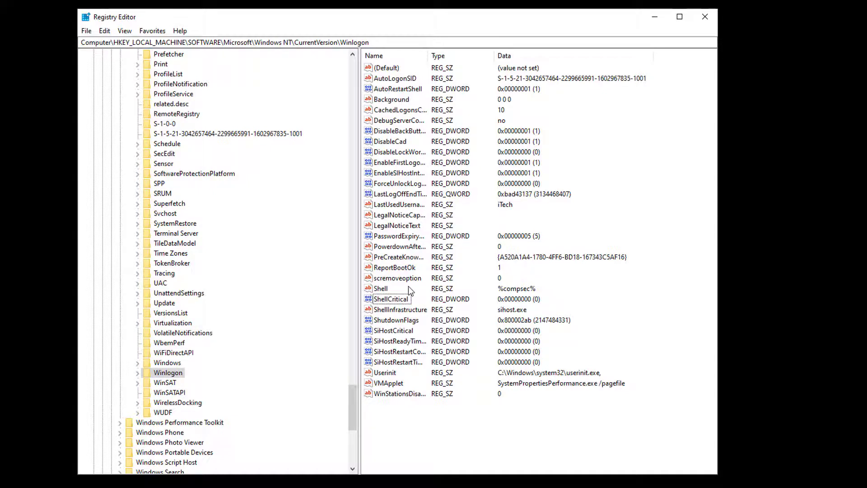
pyautogui.doubleClick(381, 289)
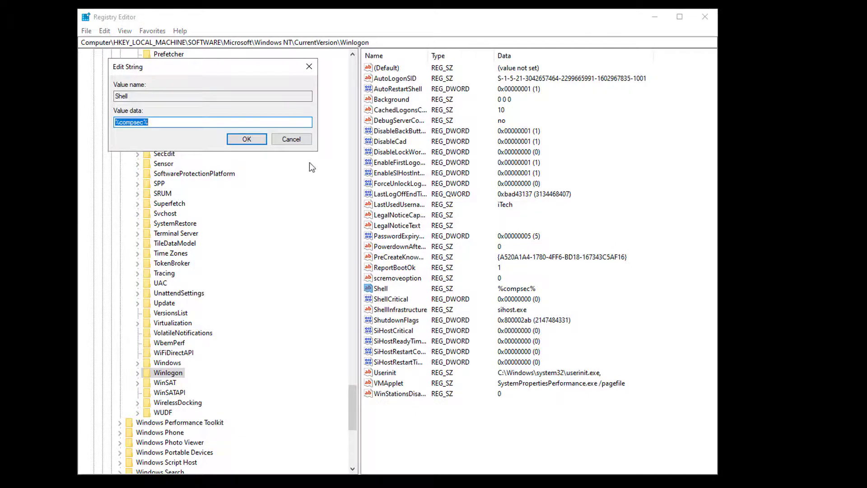
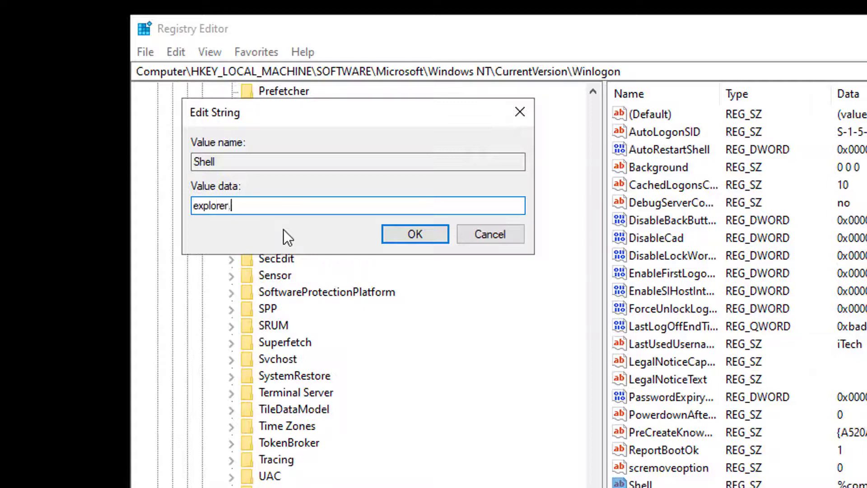
# Finish entering explorer.exe as the Winlogon Shell value data and save it
pyautogui.write('exe')
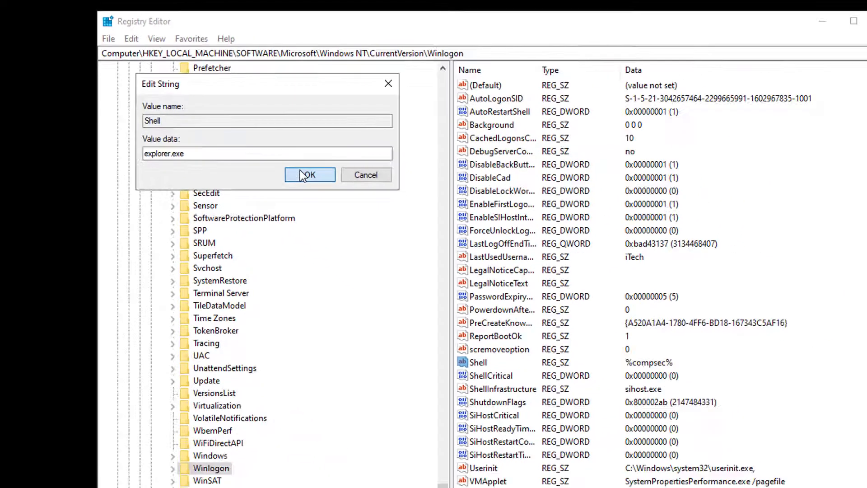
pyautogui.click(402, 231)
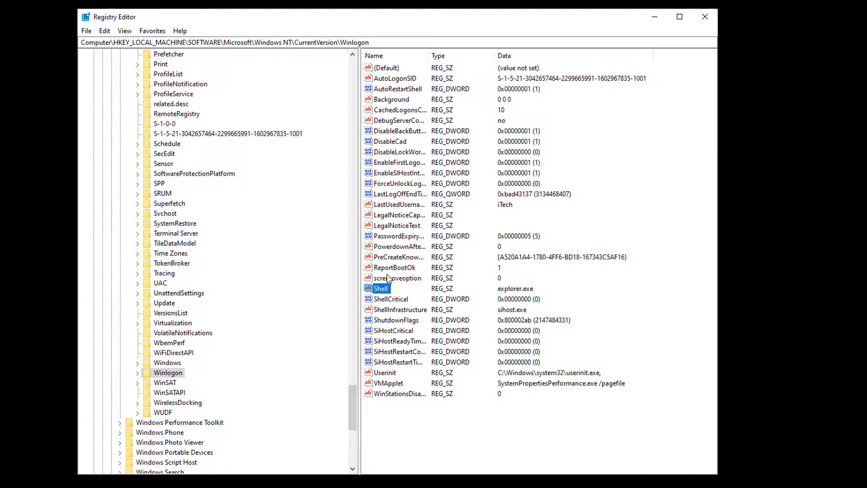
# Confirm ShellCritical stays at 0, then close Registry Editor
pyautogui.doubleClick(391, 300)
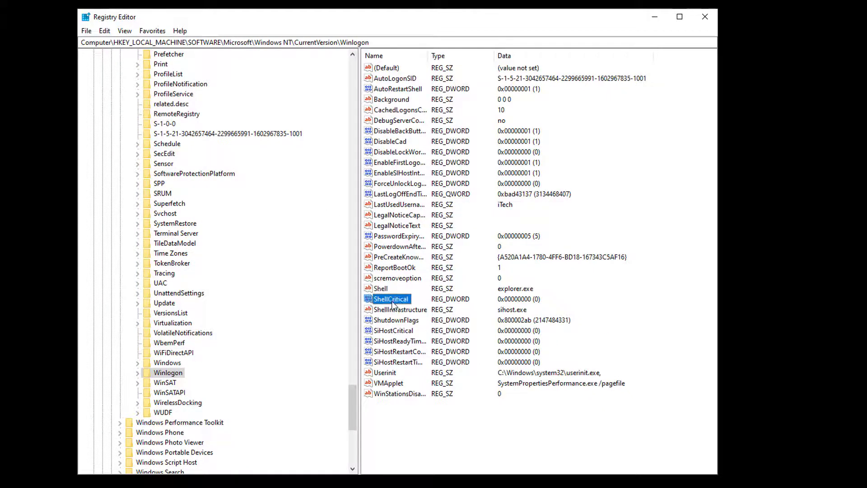
pyautogui.click(132, 125)
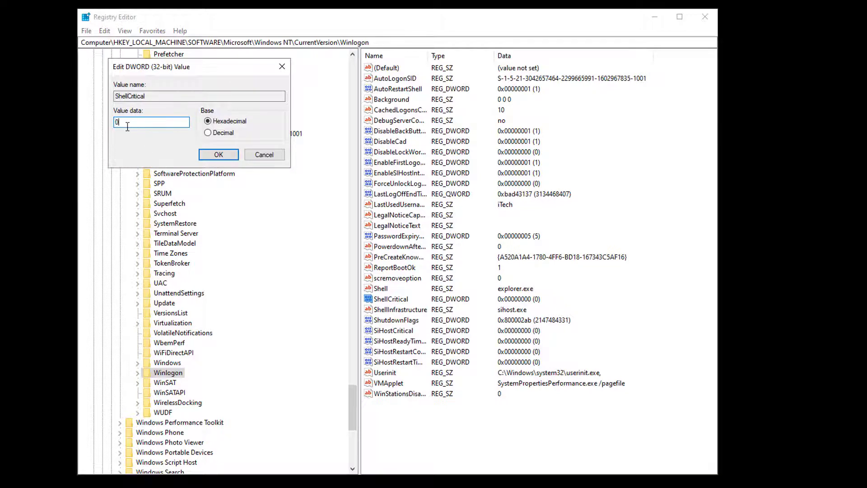
pyautogui.click(217, 158)
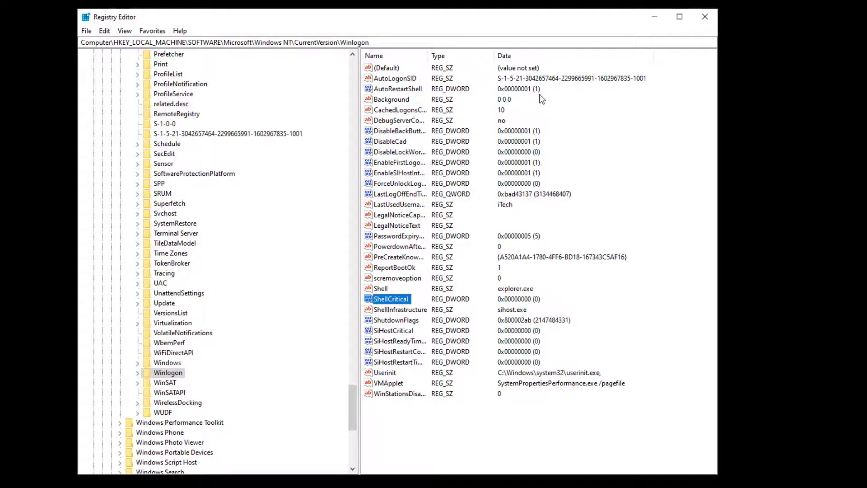
pyautogui.click(705, 19)
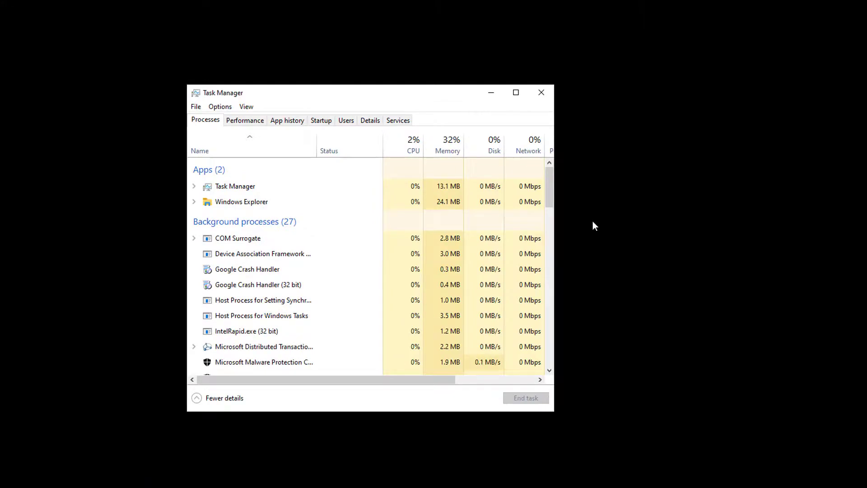
# Close Task Manager and restart the PC from the Ctrl+Alt+Del security screen
pyautogui.click(505, 92)
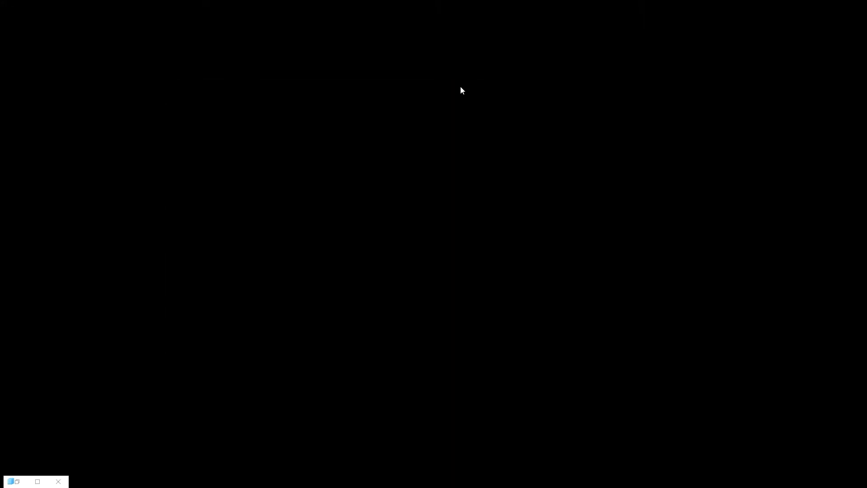
pyautogui.hotkey('ctrl', 'alt', 'Delete')
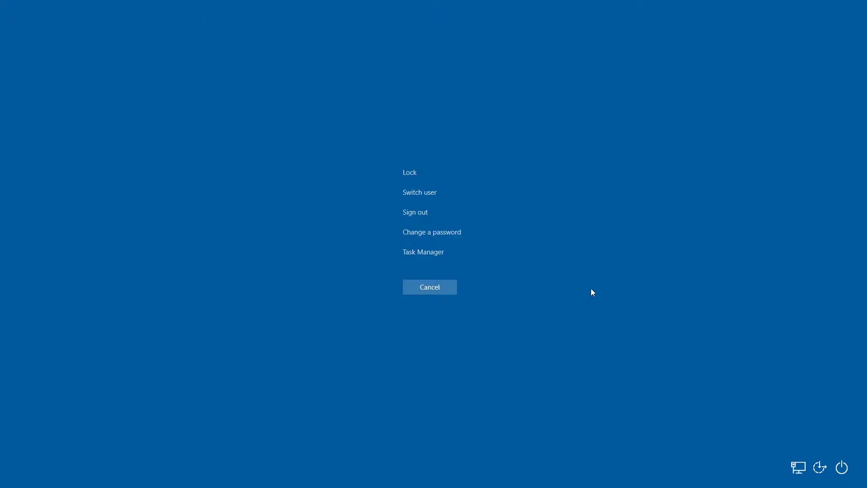
pyautogui.click(842, 467)
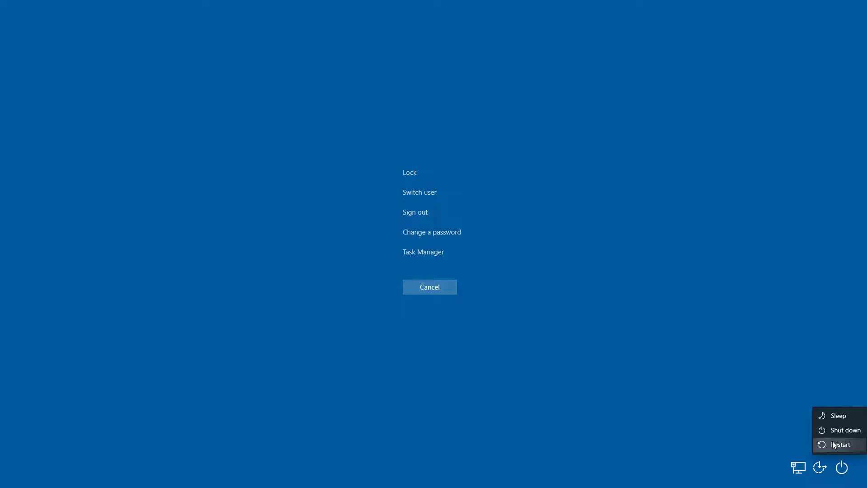
pyautogui.click(839, 445)
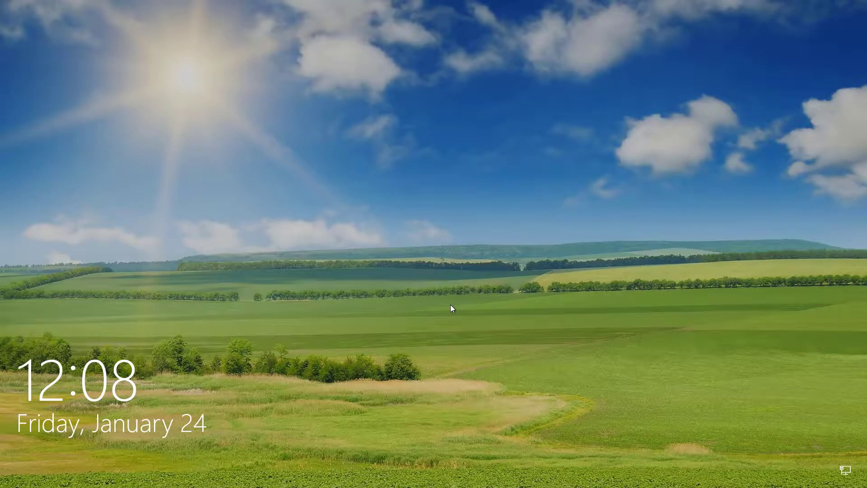
# Dismiss the lock screen and sign in with the account password
pyautogui.click(450, 309)
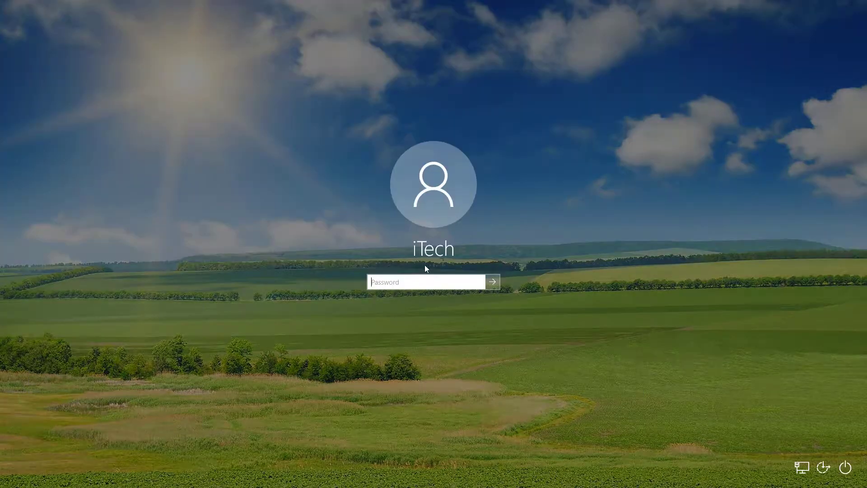
pyautogui.write('******')
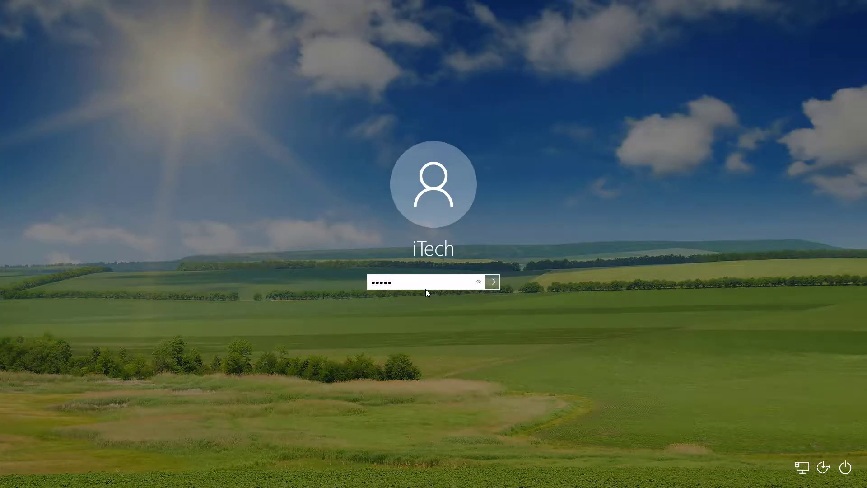
pyautogui.write('**')
pyautogui.press('Return')
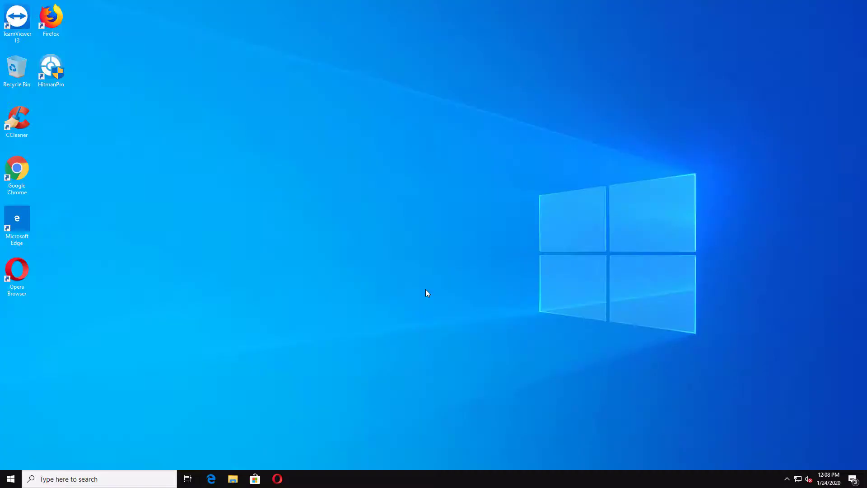